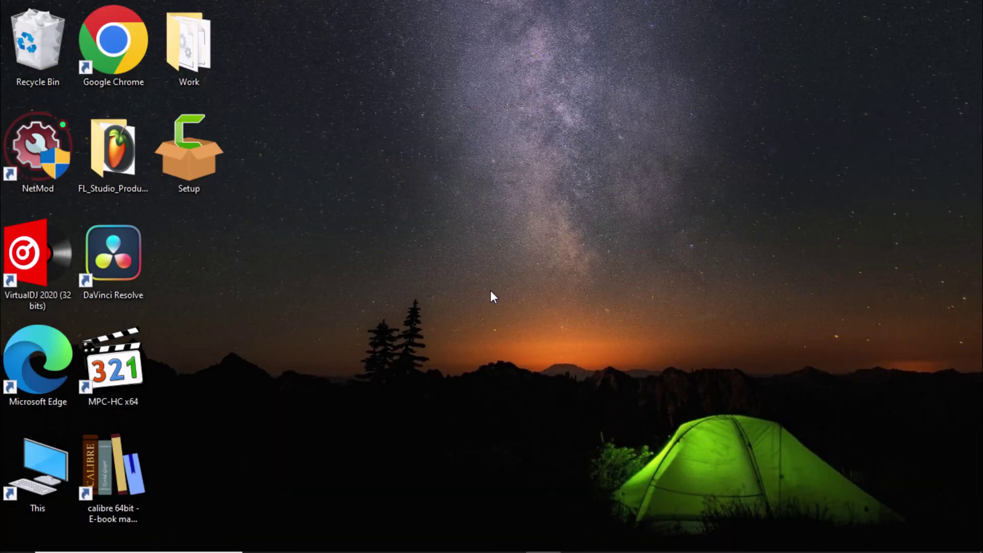
Launch Camtasia Setup, confirm the language, accept the license, and start the install.
right_click(201, 147)
left_click(230, 155)
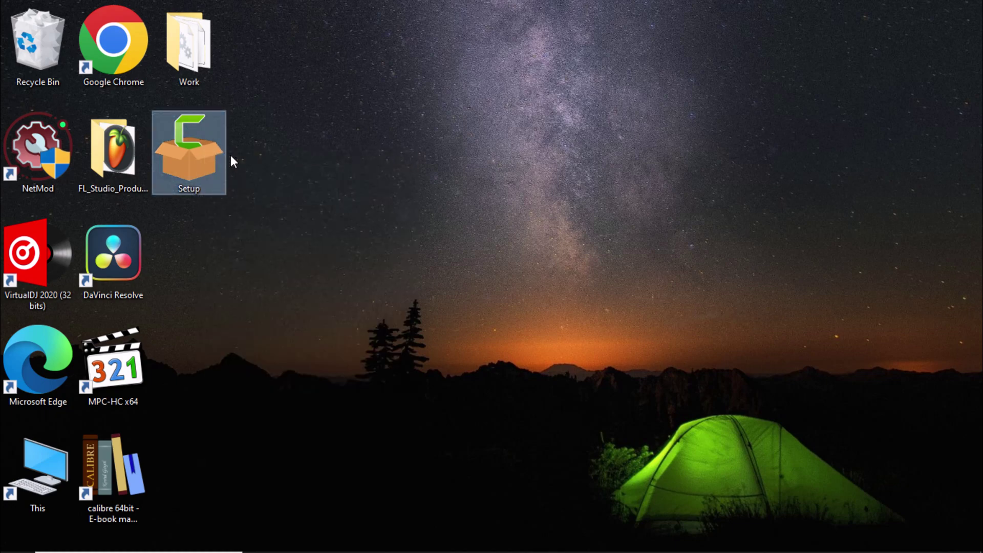
left_click(589, 329)
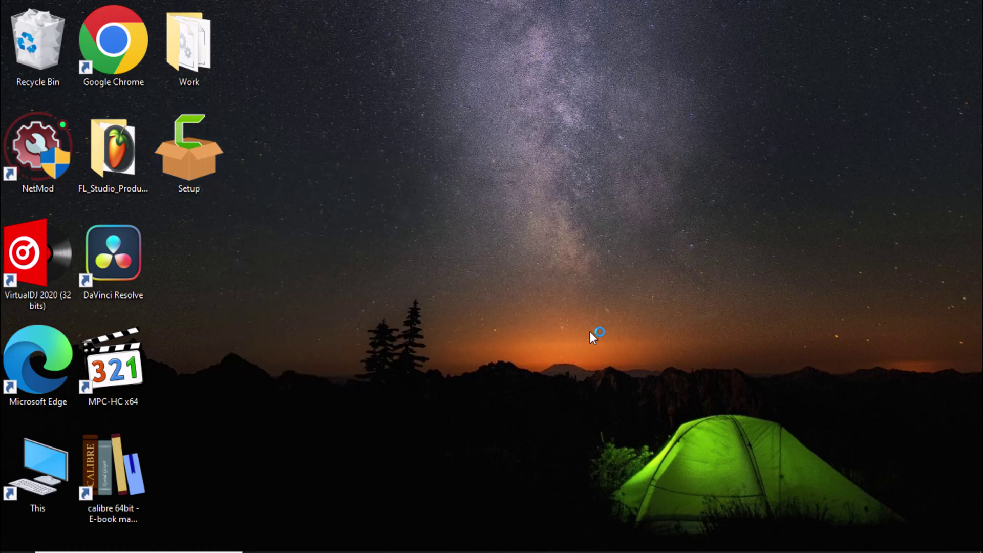
left_click(369, 383)
left_click(391, 411)
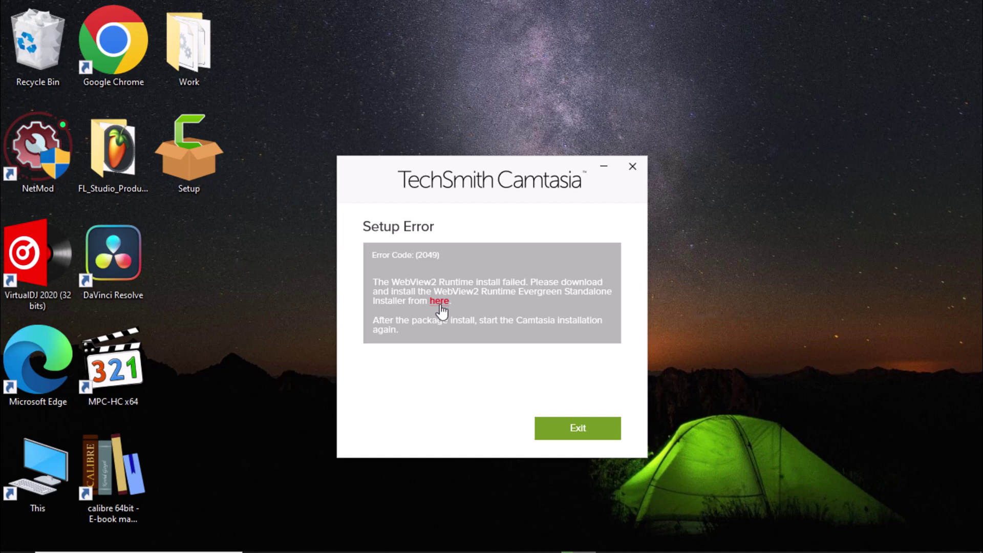
Download the x64 Evergreen Standalone WebView2 Runtime installer, accepting its license terms.
left_click(438, 306)
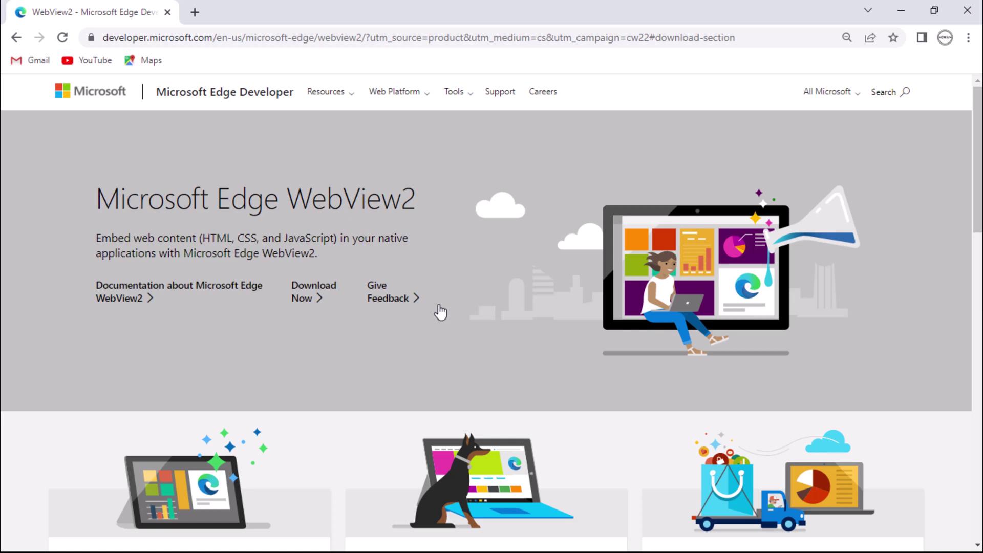
scroll(439, 311, "down", 10)
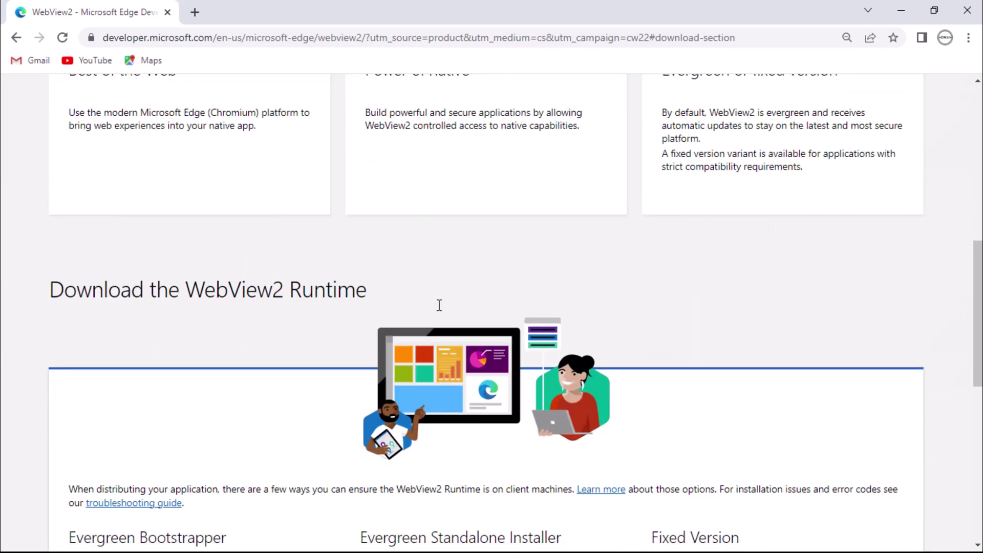
scroll(439, 310, "down", 8)
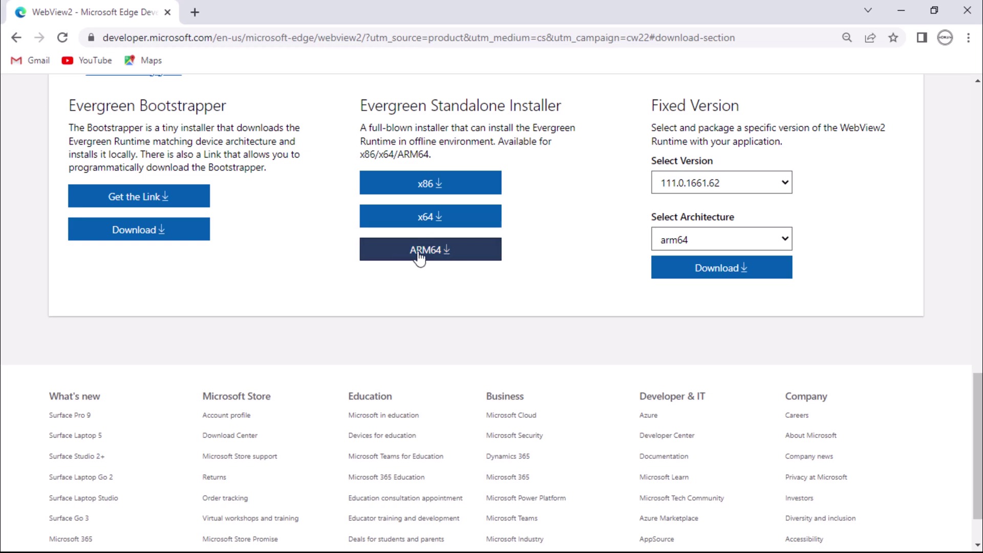
left_click(481, 221)
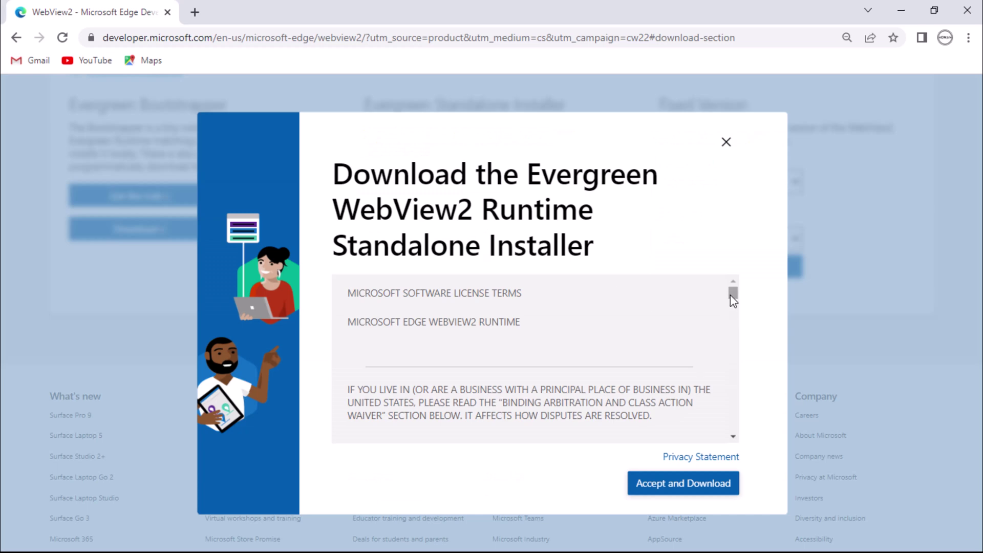
left_click_drag(730, 296, 733, 425)
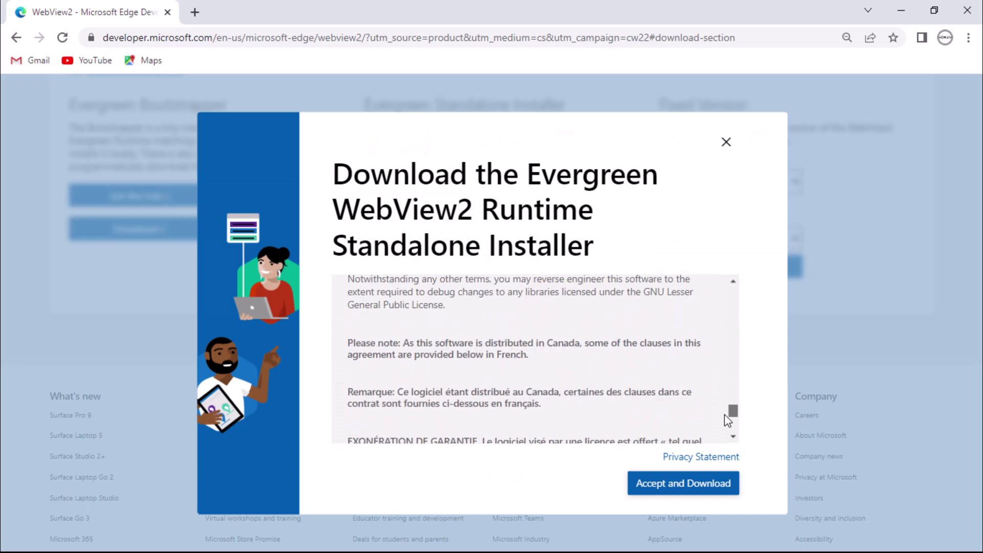
left_click(677, 488)
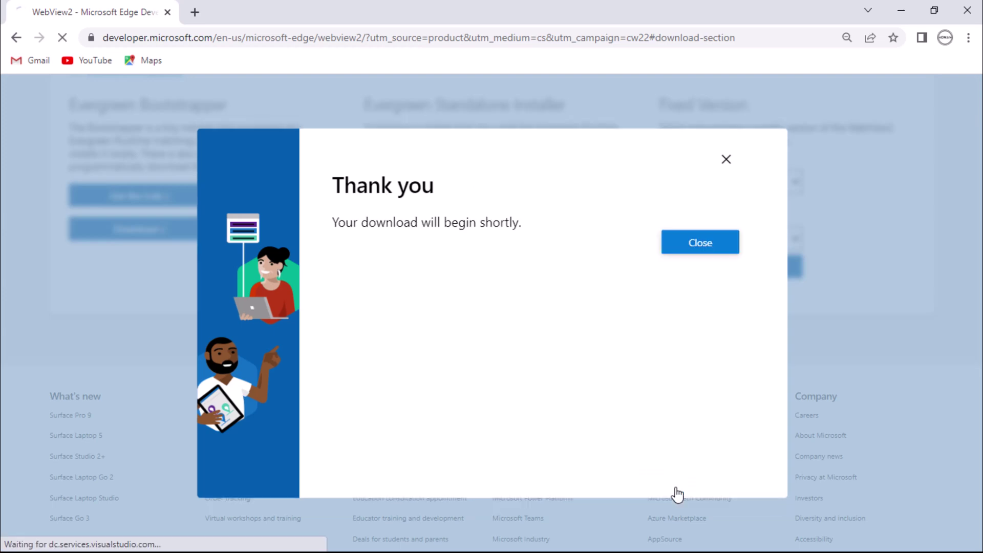
left_click(725, 161)
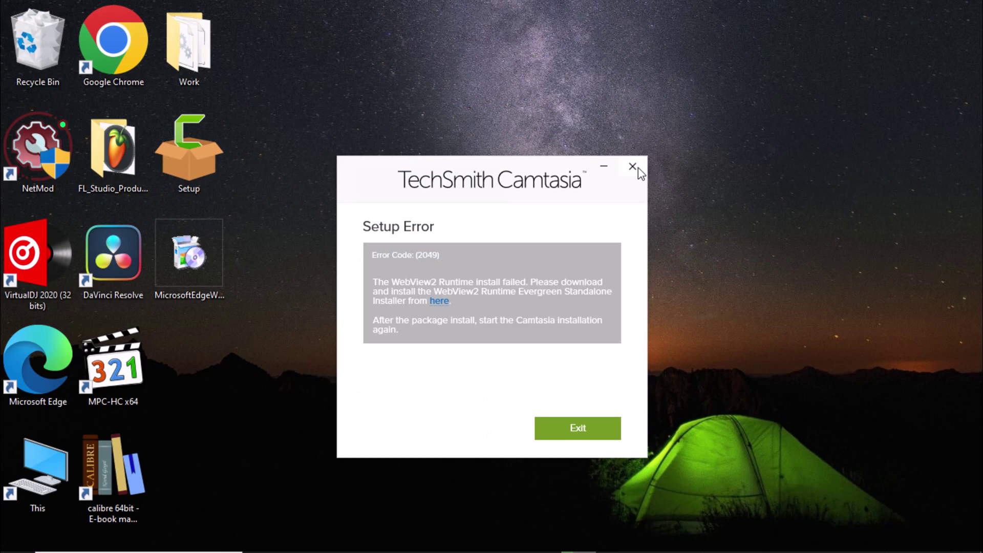
Dismiss the Camtasia error, install WebView2 from MicrosoftEdgeWebView2RuntimeInstallerX64, then bring up power options.
left_click(638, 168)
left_click(207, 259)
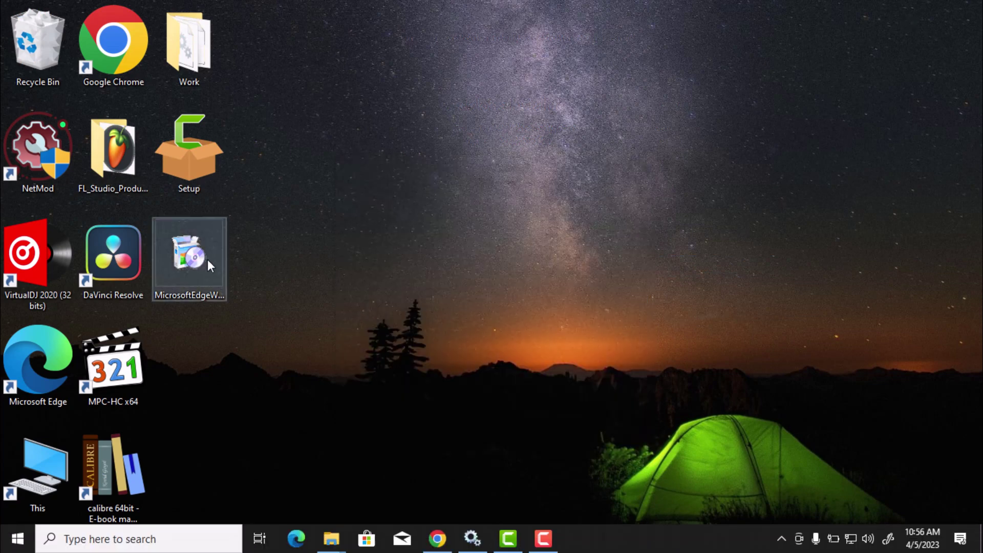
right_click(202, 250)
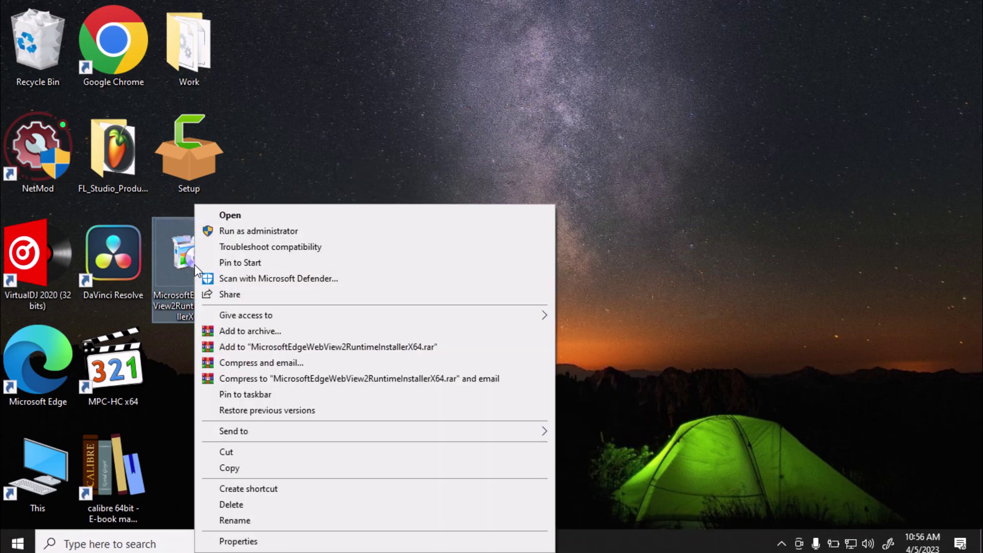
left_click(230, 217)
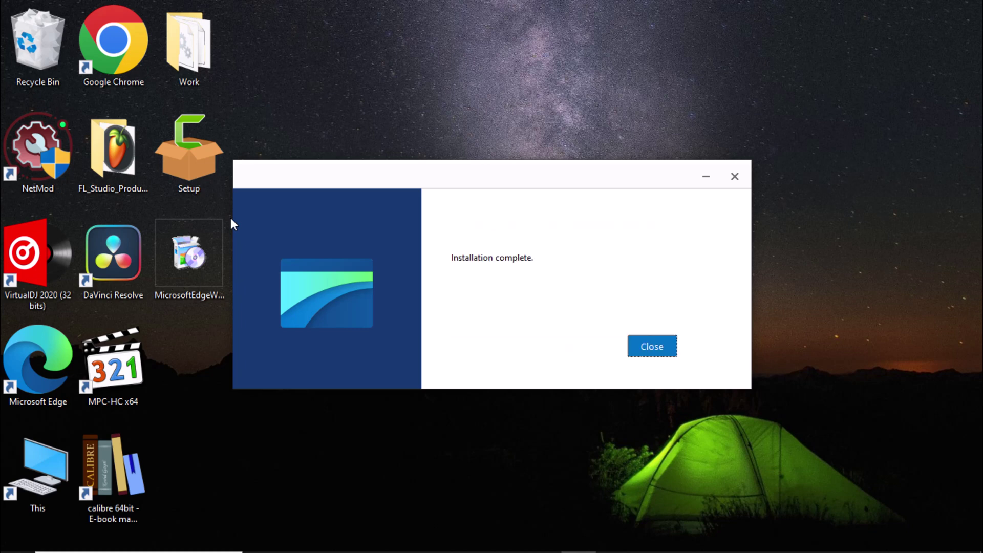
left_click(653, 347)
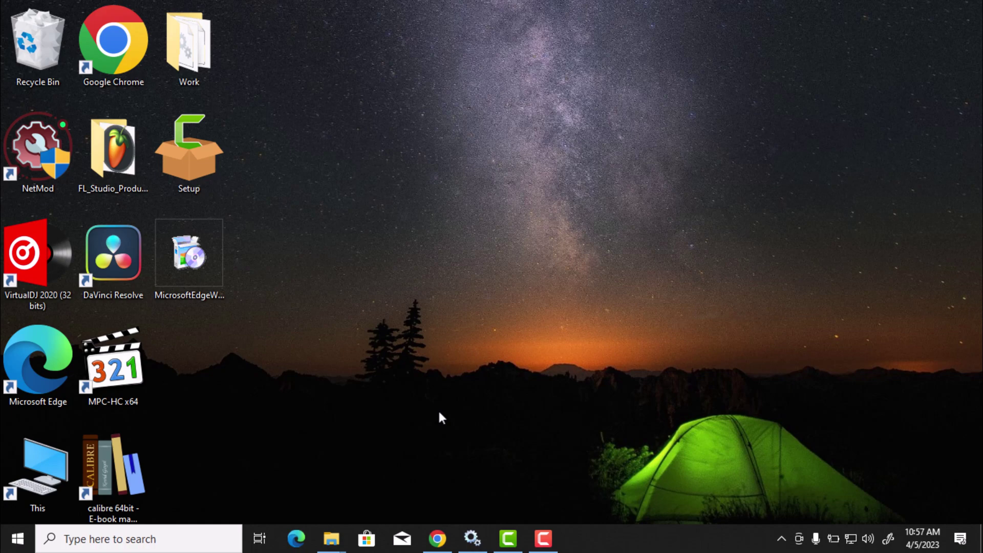
left_click(17, 538)
left_click(26, 509)
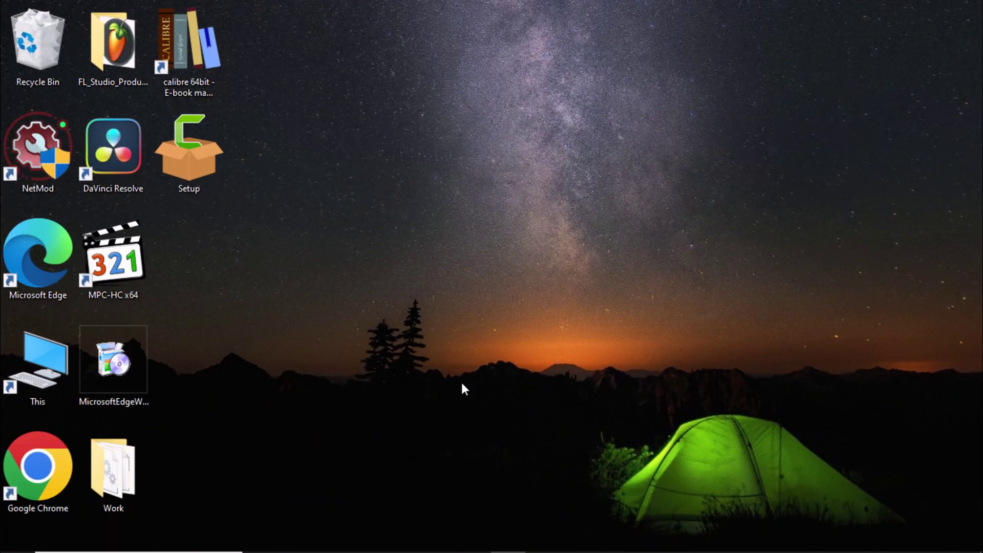
Open Edge's About page in Settings so it checks for updates on version 111.0.1661.62.
double_click(29, 251)
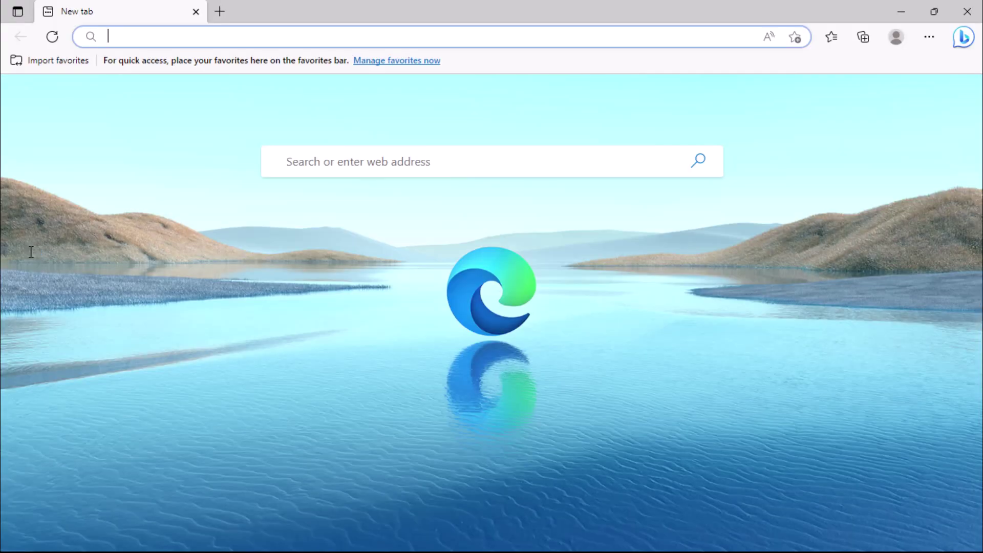
left_click(929, 37)
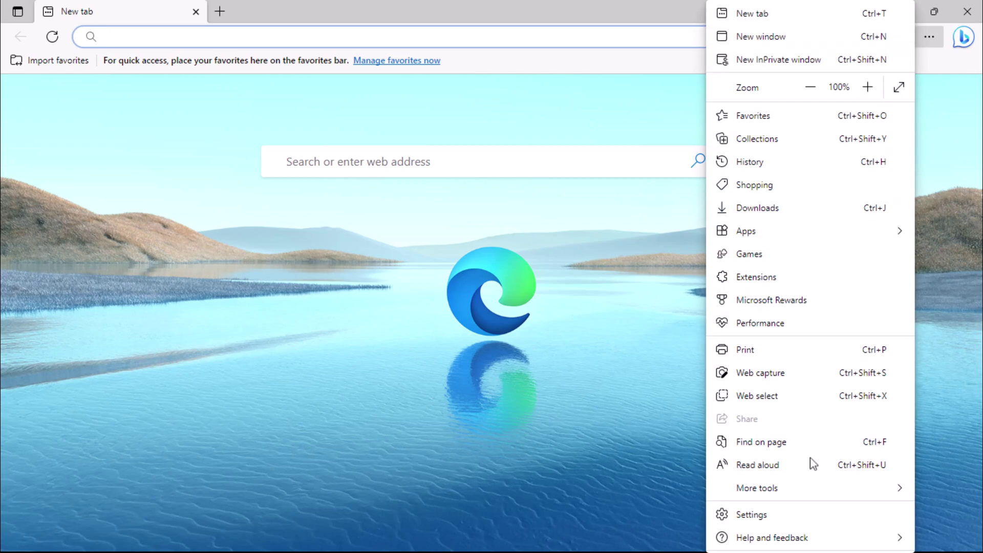
left_click(797, 517)
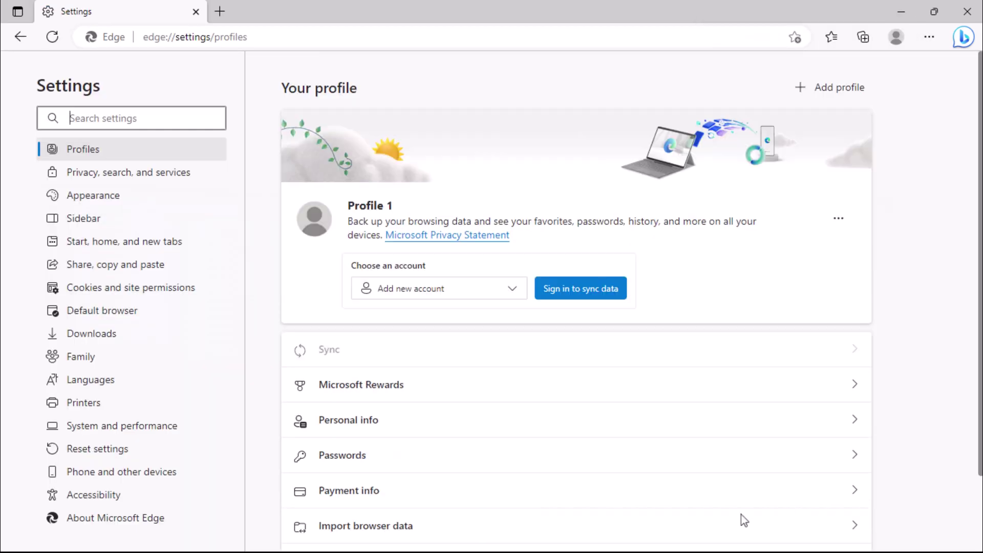
left_click(168, 518)
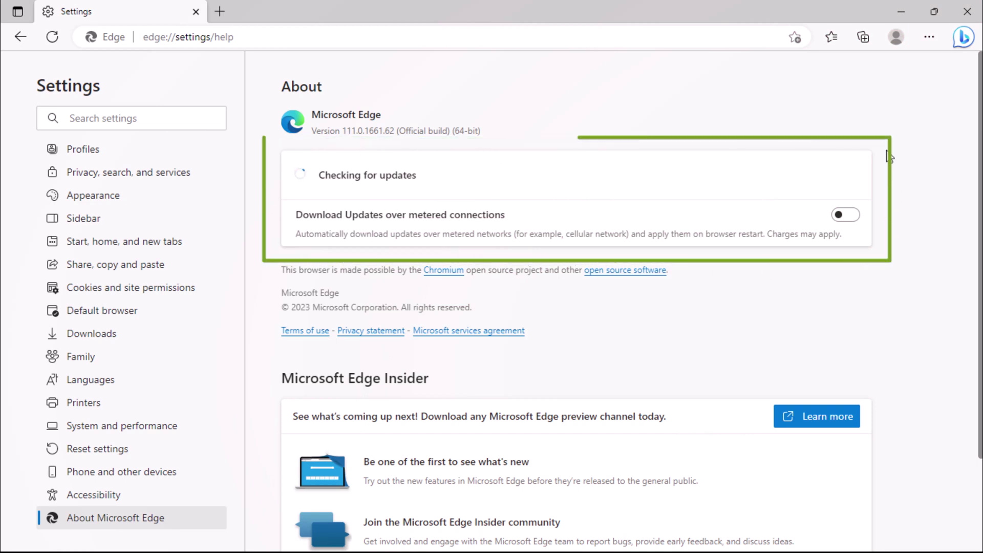
Close Edge and open the installed apps list in Windows Settings.
left_click(967, 7)
left_click(17, 537)
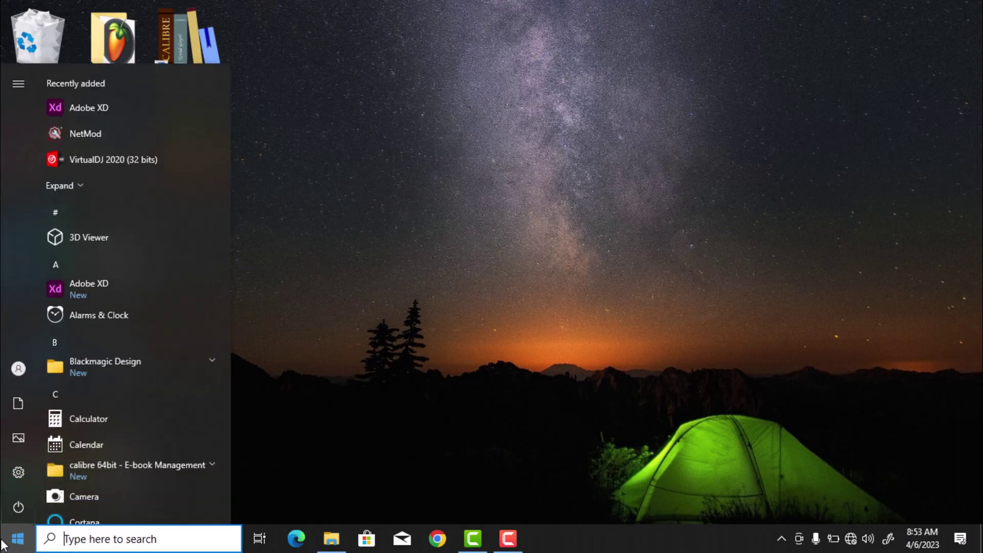
left_click(16, 473)
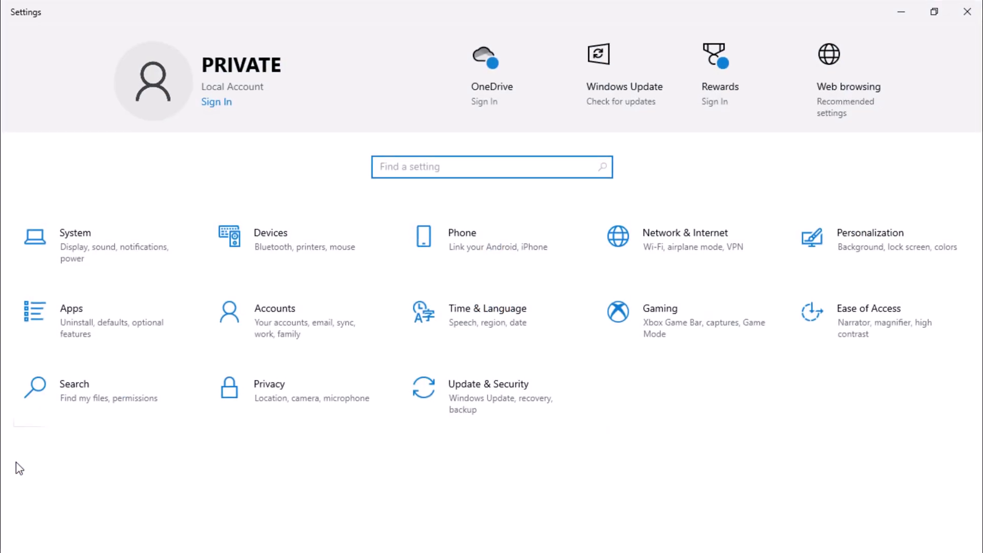
left_click(106, 325)
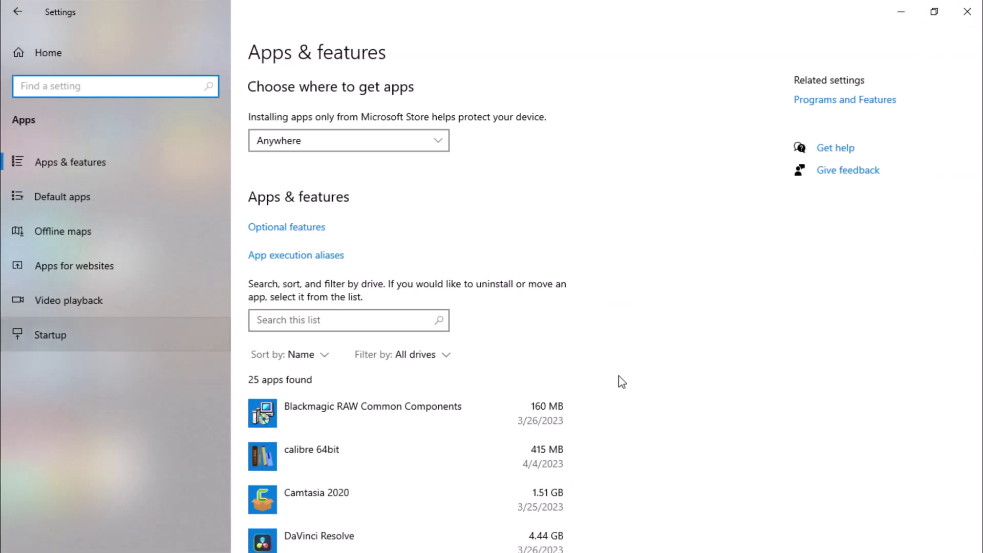
Check the Microsoft Edge and Edge WebView2 Runtime entries, both at 111.0.1661.62.
scroll(630, 382, "down", 5)
scroll(631, 382, "down", 4)
scroll(600, 367, "down", 2)
left_click(390, 332)
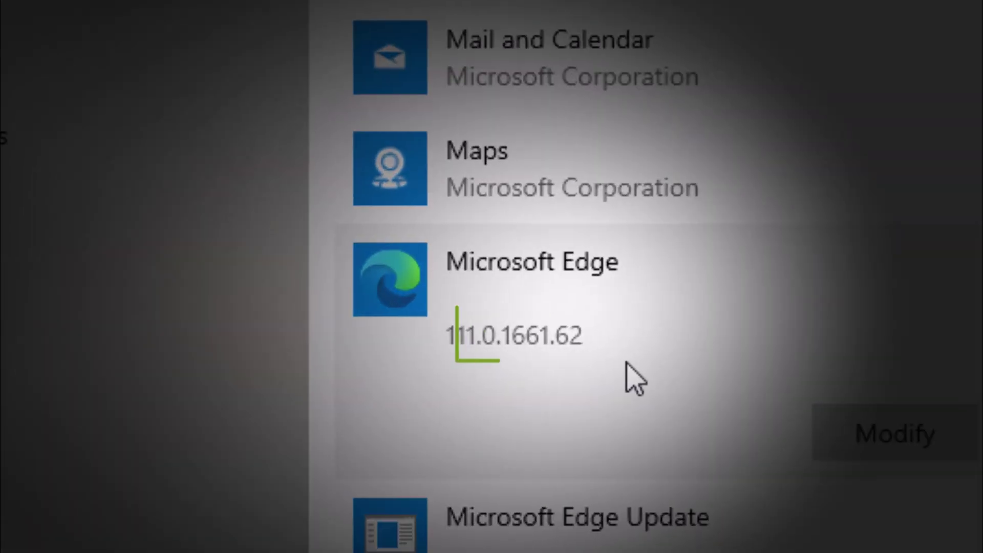
scroll(359, 348, "down", 3)
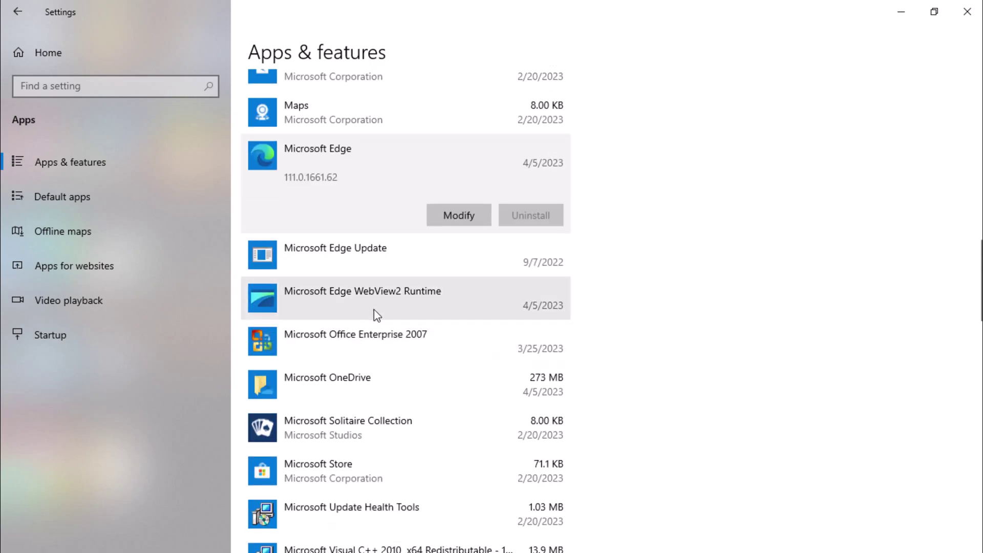
left_click(374, 310)
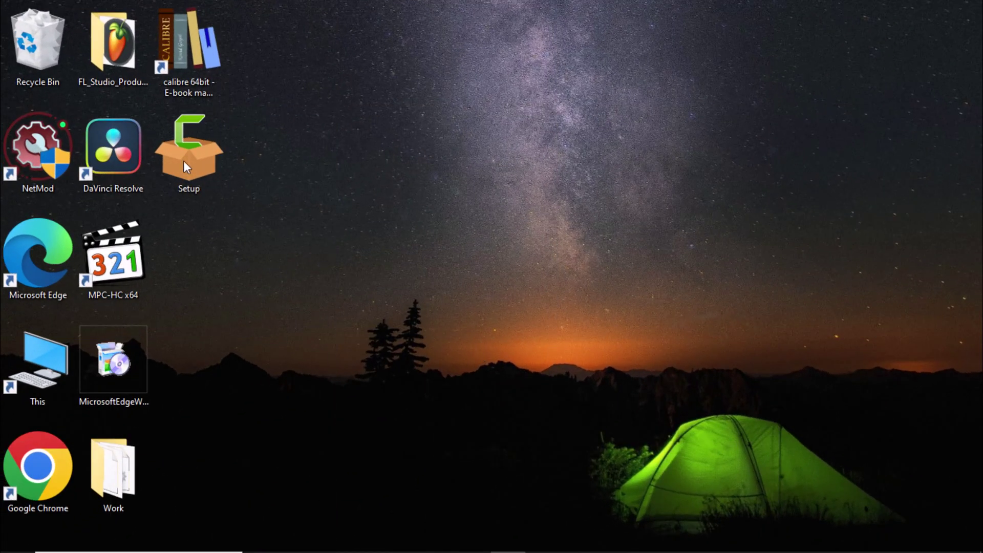
Rerun Camtasia Setup in English, accept the License Terms, install, and click Finish.
right_click(183, 161)
left_click(208, 169)
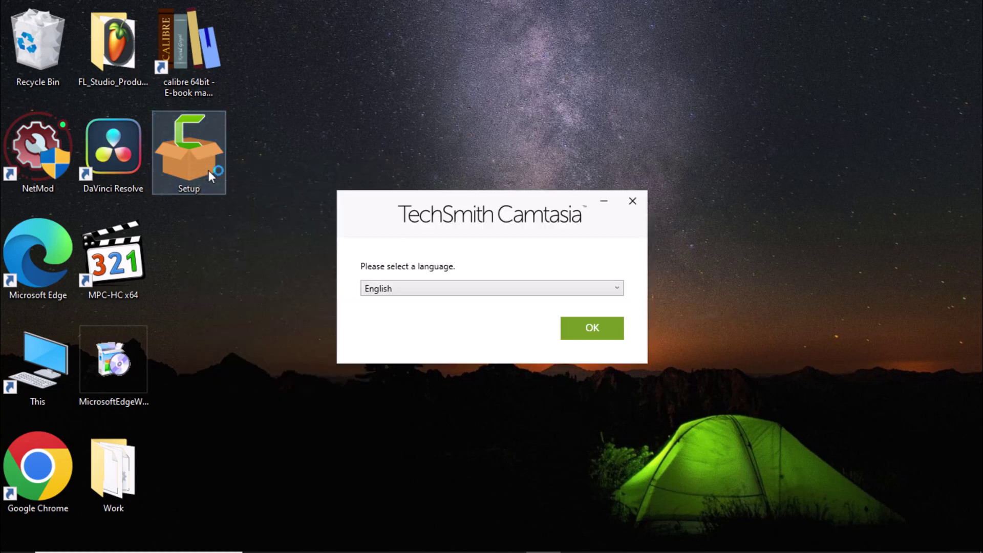
left_click(592, 332)
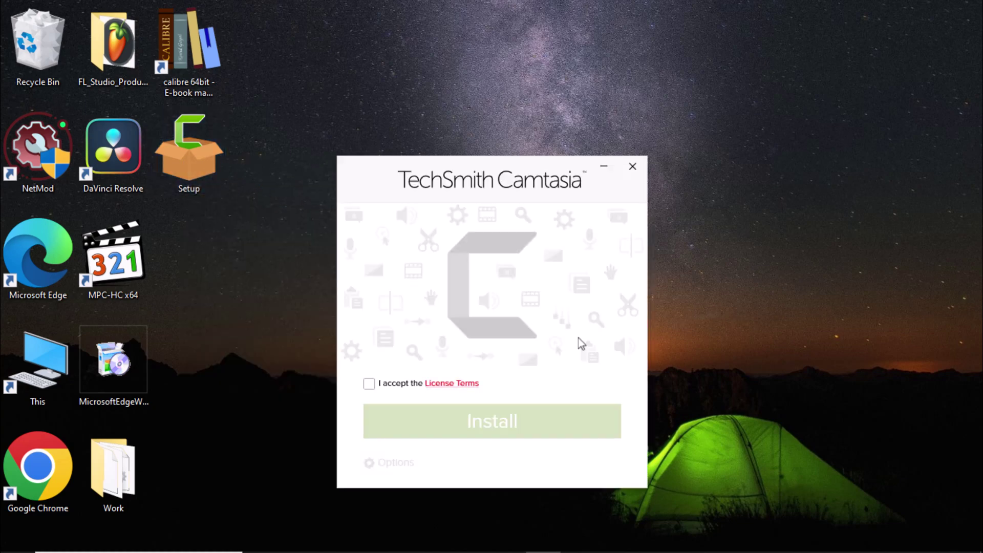
left_click(369, 384)
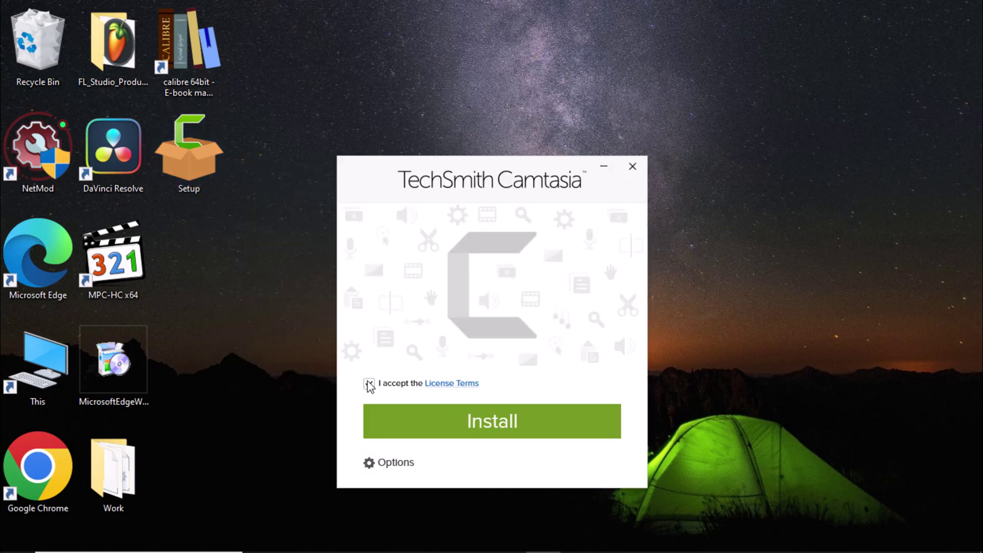
left_click(462, 423)
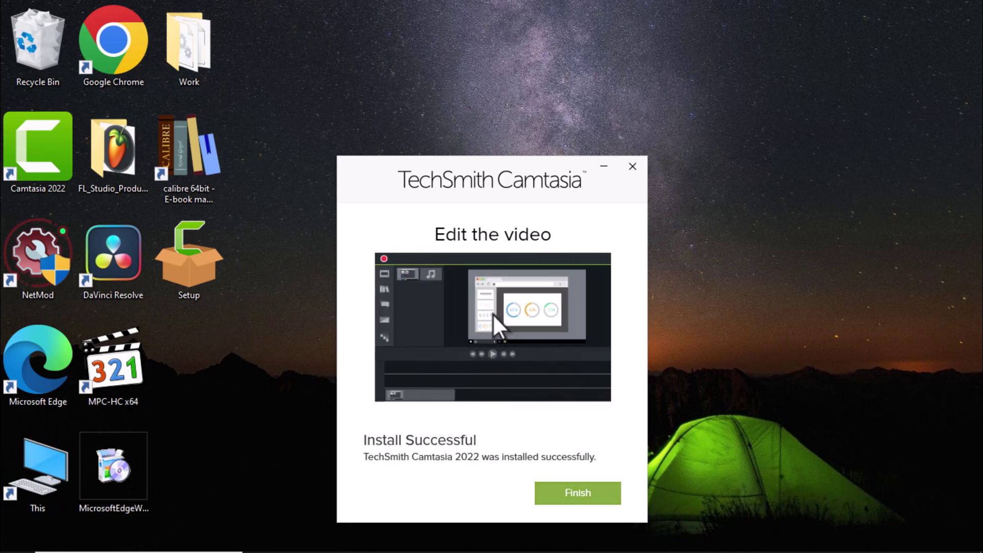
left_click(577, 492)
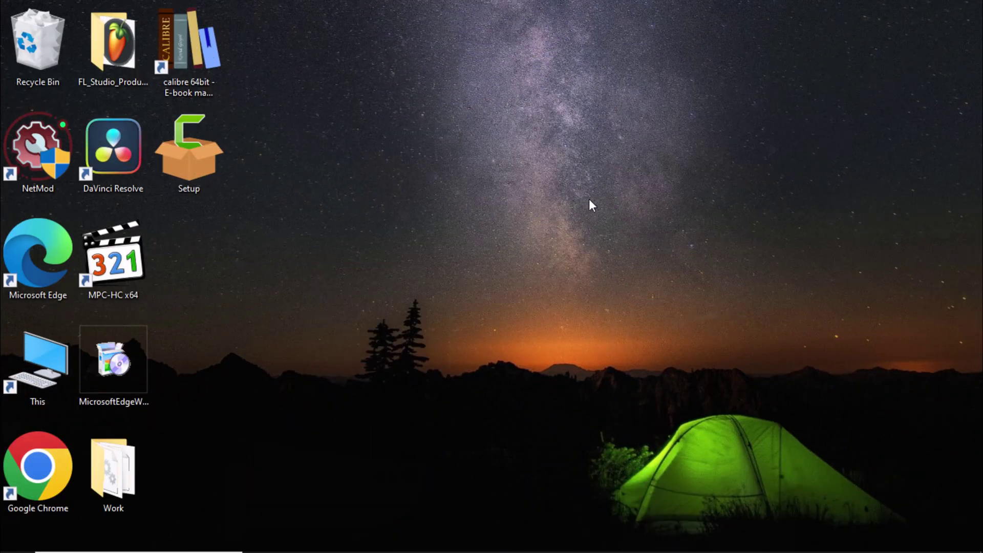
Open Windows Settings' installed apps and scroll to Microsoft Edge WebView2 Runtime.
left_click(17, 538)
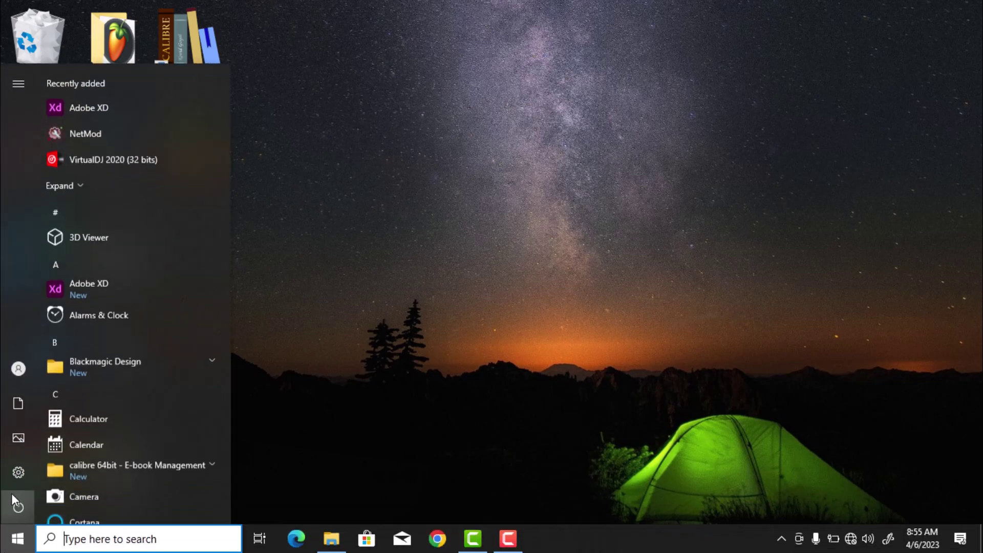
left_click(17, 480)
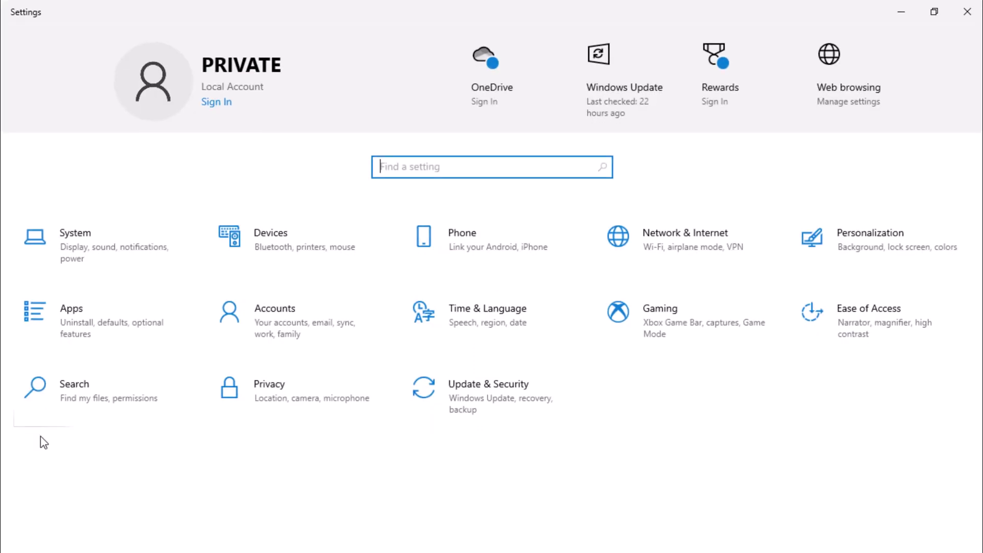
left_click(109, 329)
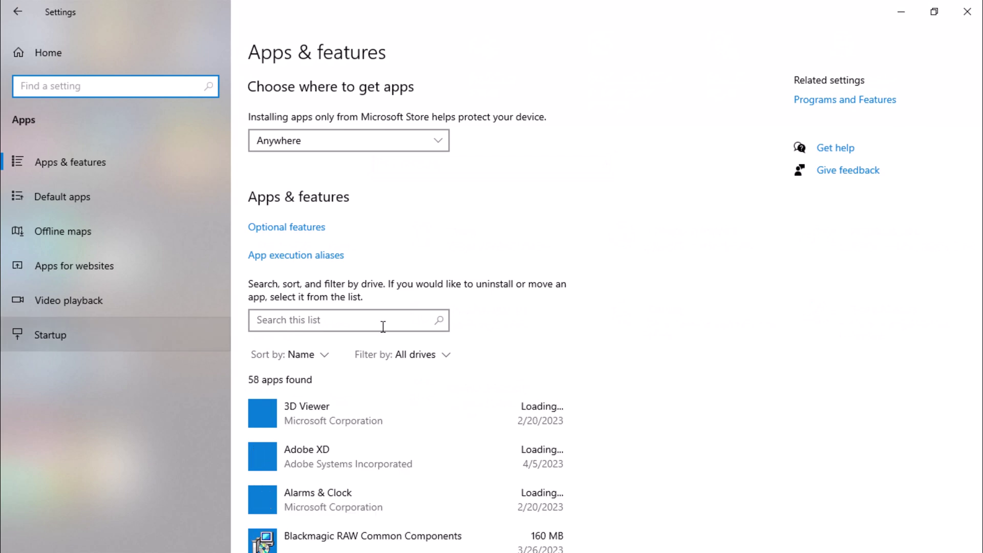
scroll(495, 334, "down", 3)
scroll(496, 333, "down", 7)
scroll(495, 333, "down", 4)
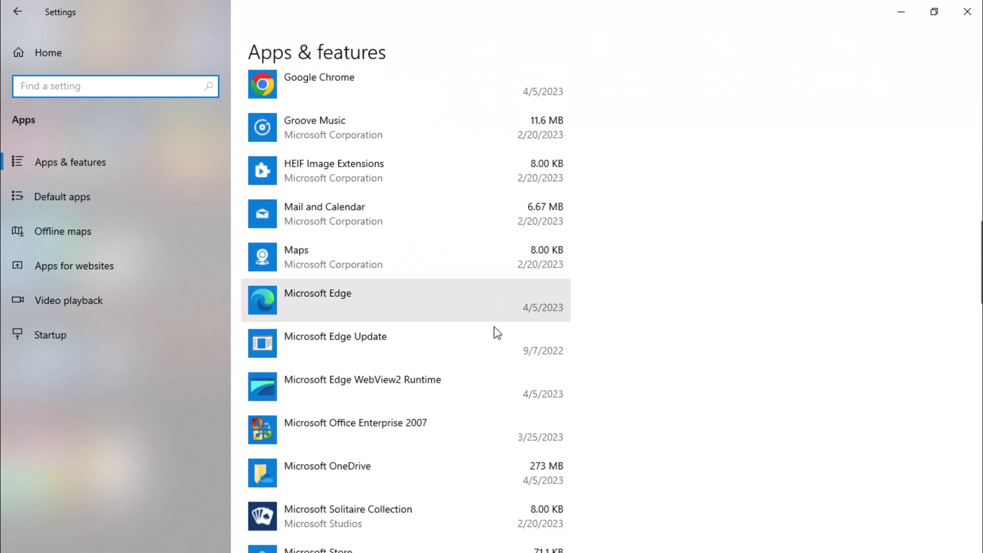
scroll(495, 333, "down", 2)
Uninstall Microsoft Edge WebView2 Runtime, confirming both prompts, and close Settings.
left_click(496, 333)
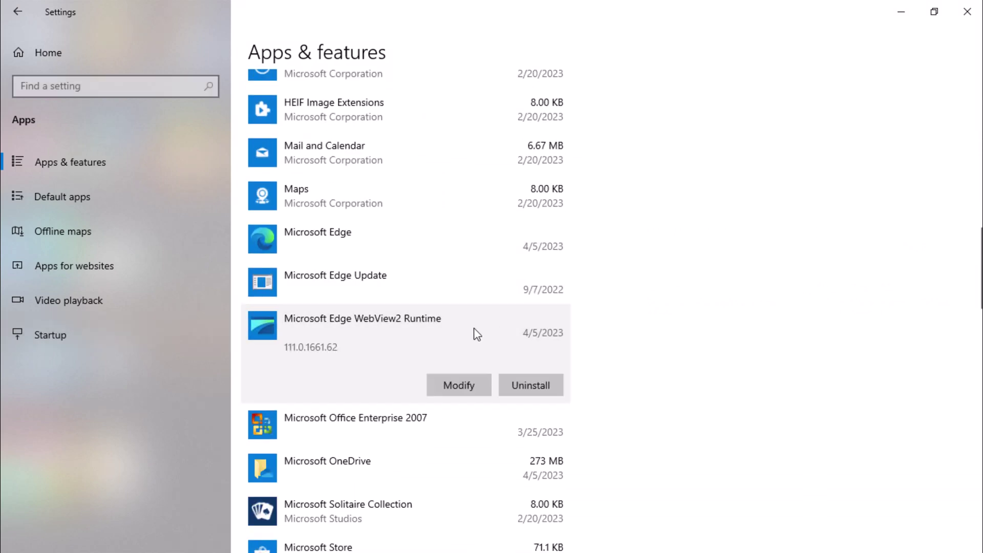
left_click(515, 387)
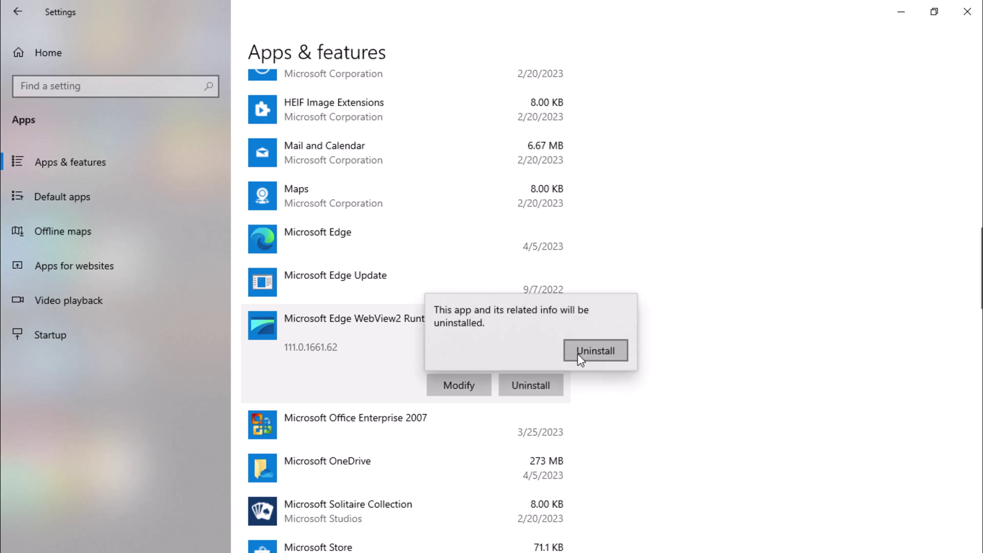
left_click(586, 354)
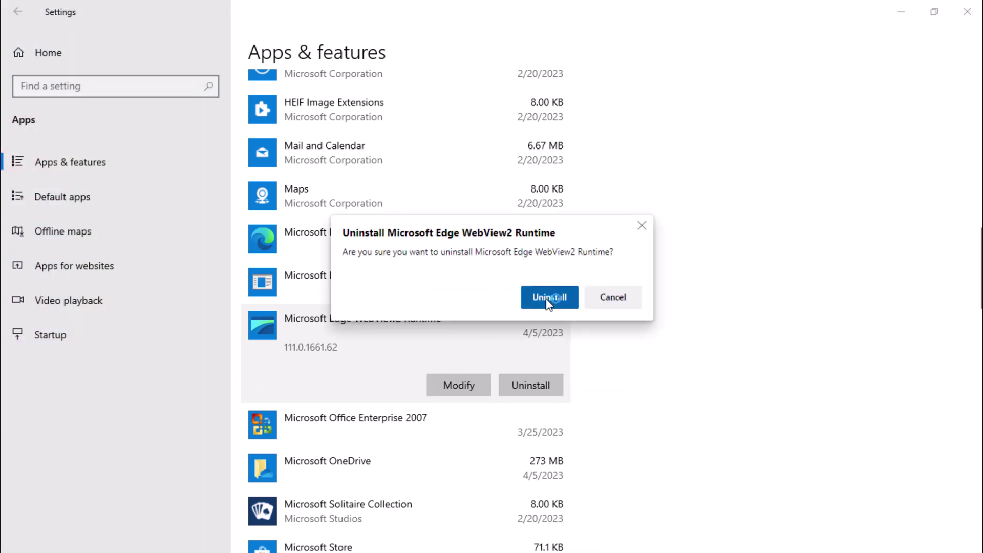
left_click(550, 297)
left_click(971, 15)
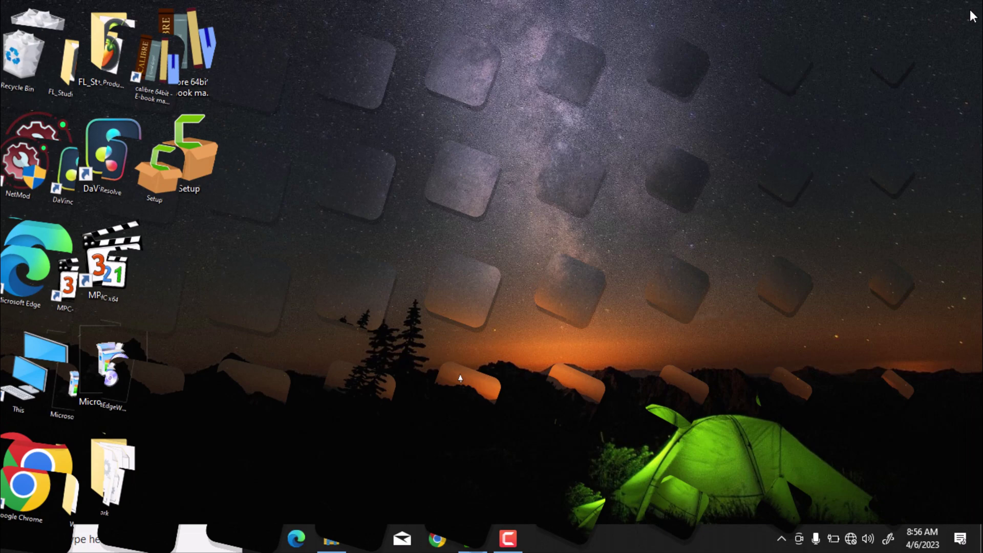
Run Camtasia Setup again in English with the License Terms accepted, then Finish after installing.
right_click(184, 160)
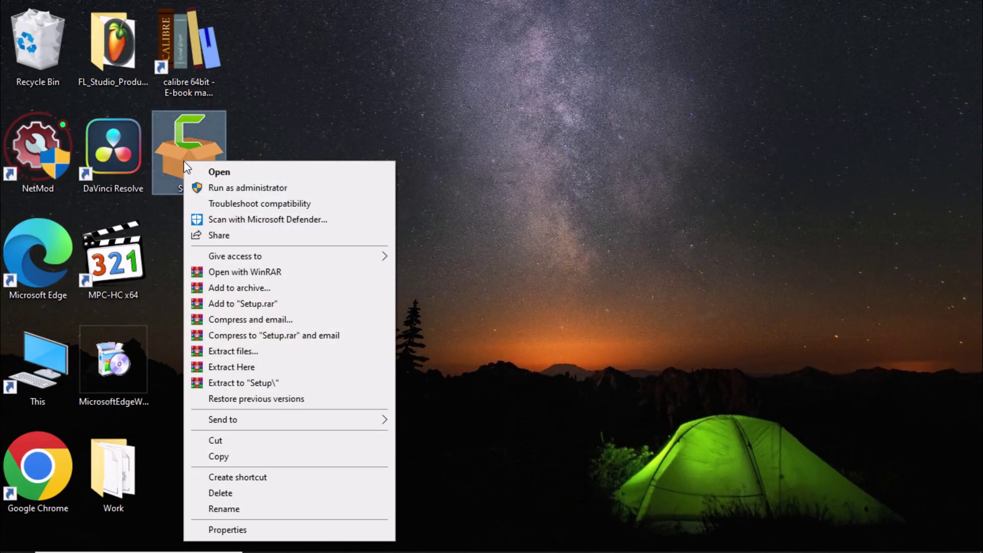
left_click(210, 171)
left_click(597, 338)
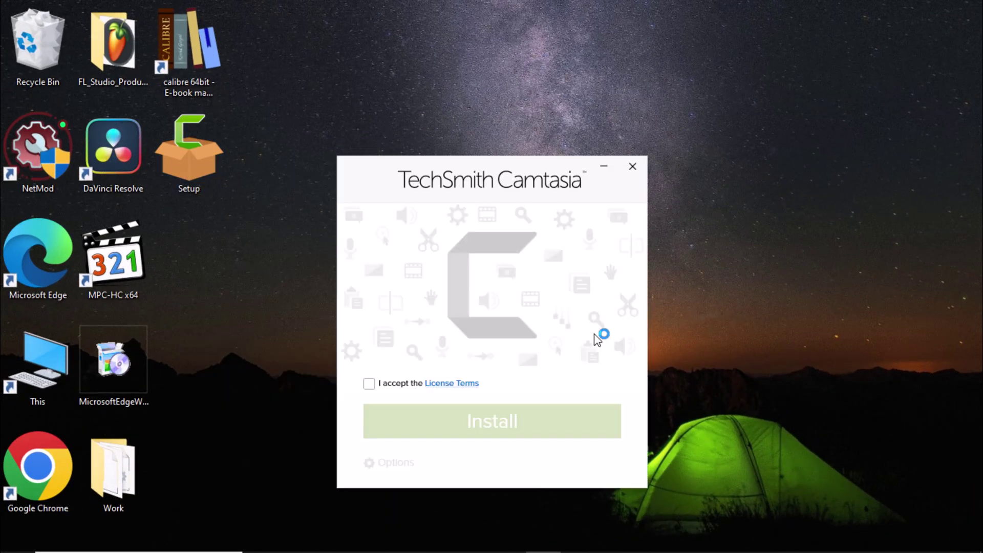
left_click(368, 384)
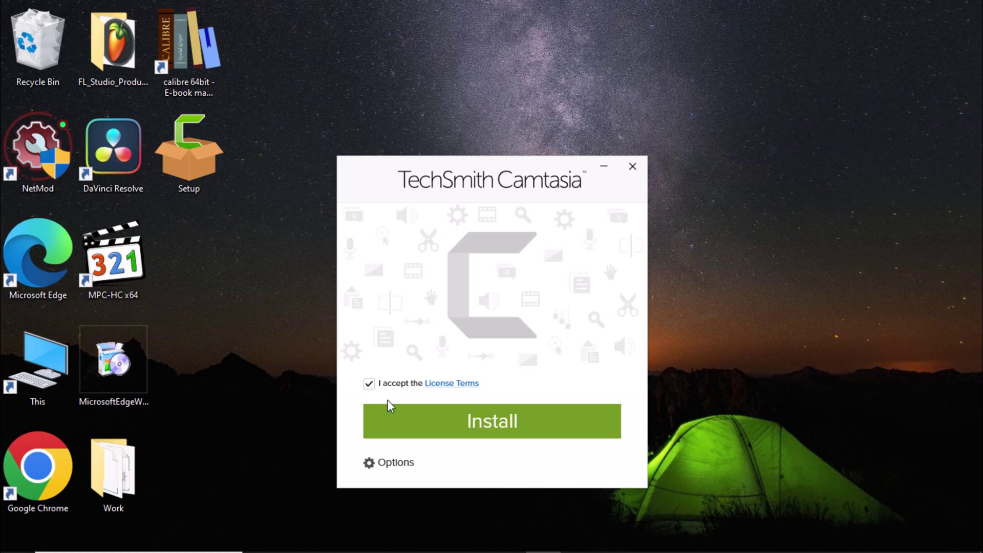
left_click(462, 424)
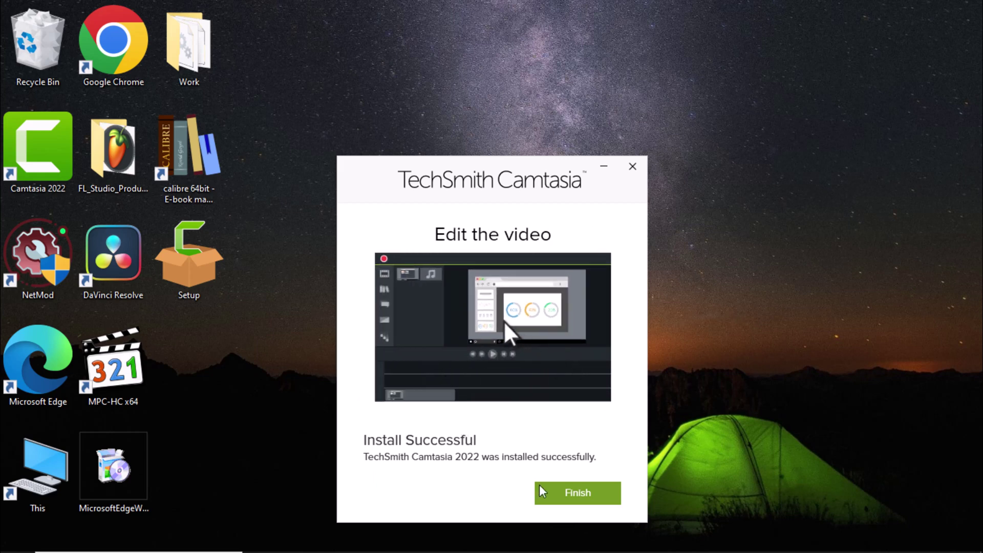
left_click(577, 499)
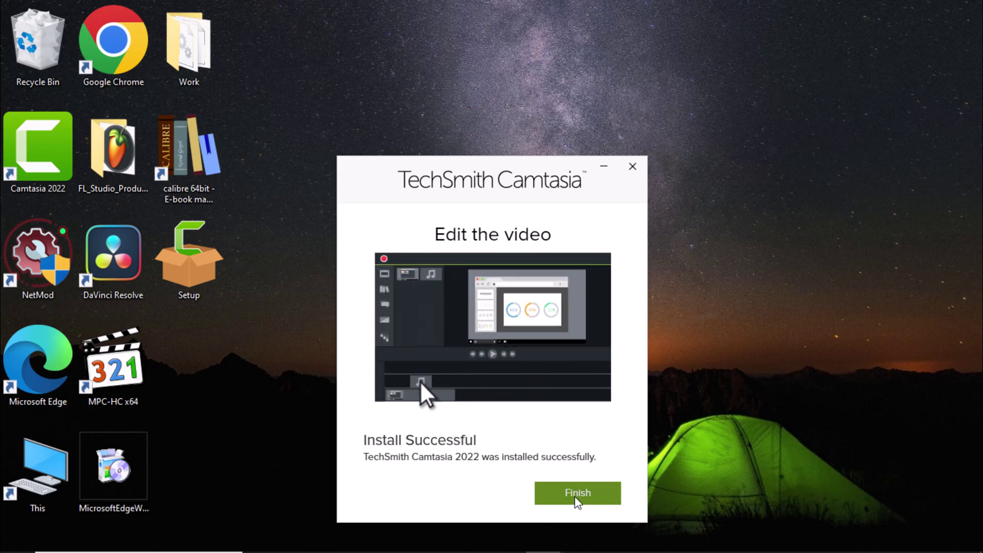